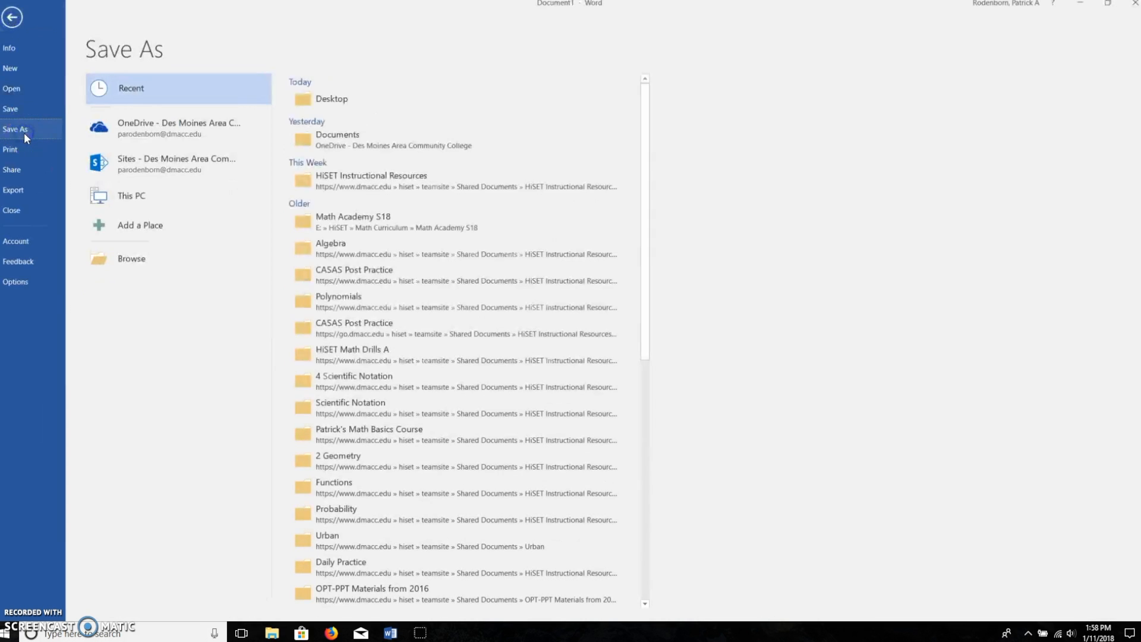
# - Save the document as Visual-Analysis-1
pyautogui.write('1')
pyautogui.click(351, 280)
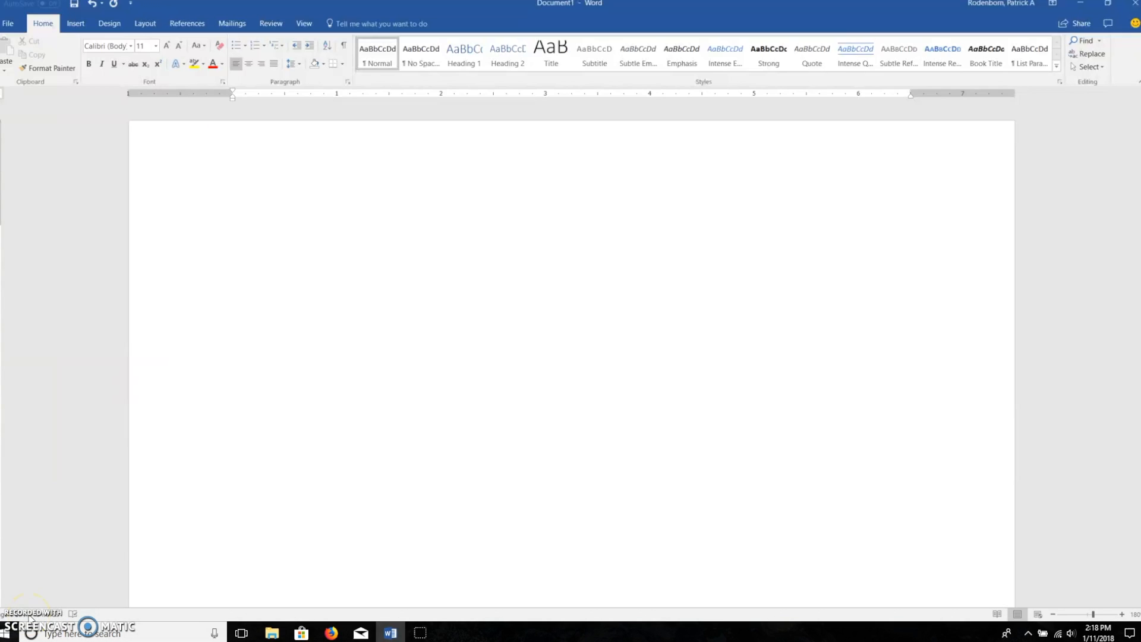
# - Apply the Normal margins preset with 1" on all sides of the page
pyautogui.click(145, 23)
pyautogui.click(11, 59)
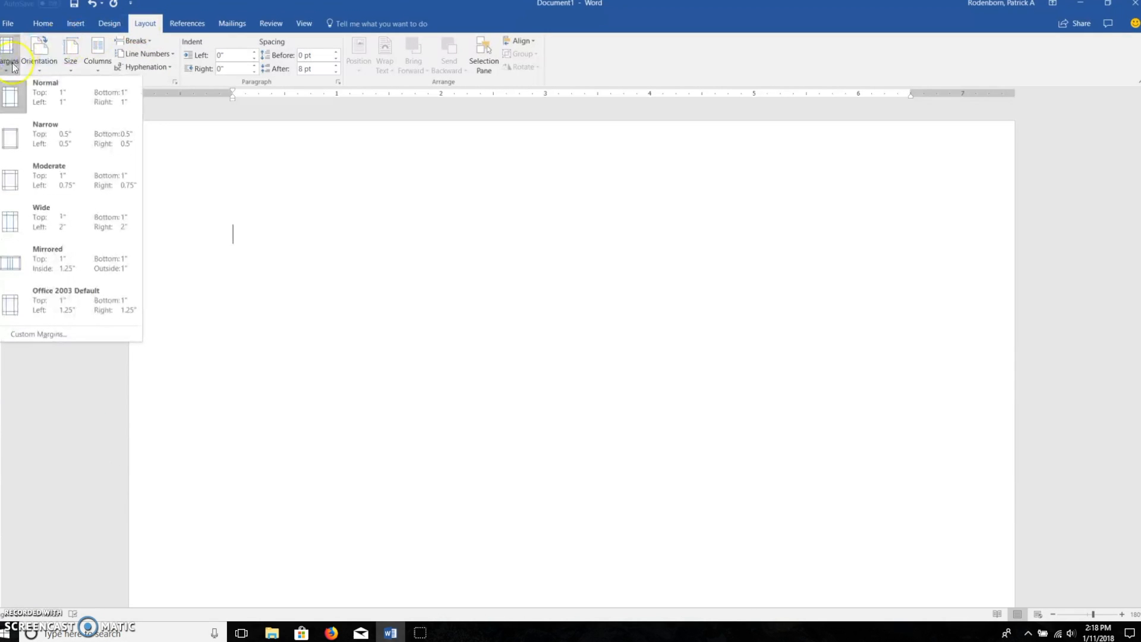
pyautogui.click(58, 103)
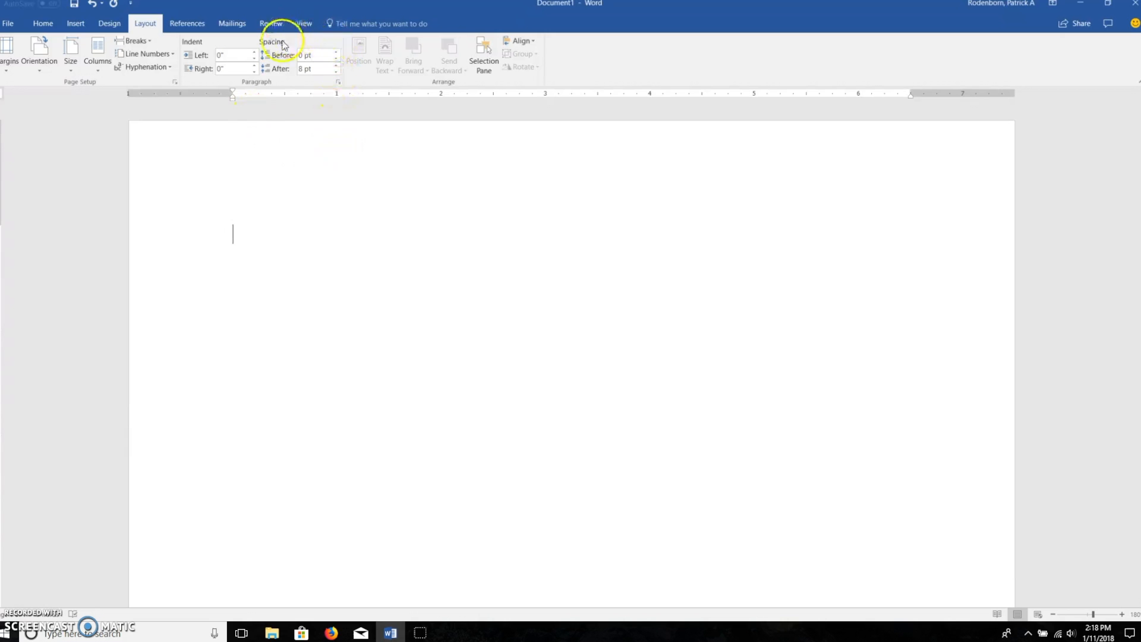
# - Set the paragraph spacing after to 0 pt and the line spacing to 2.0
pyautogui.click(335, 72)
pyautogui.click(336, 72)
pyautogui.click(42, 24)
pyautogui.click(292, 64)
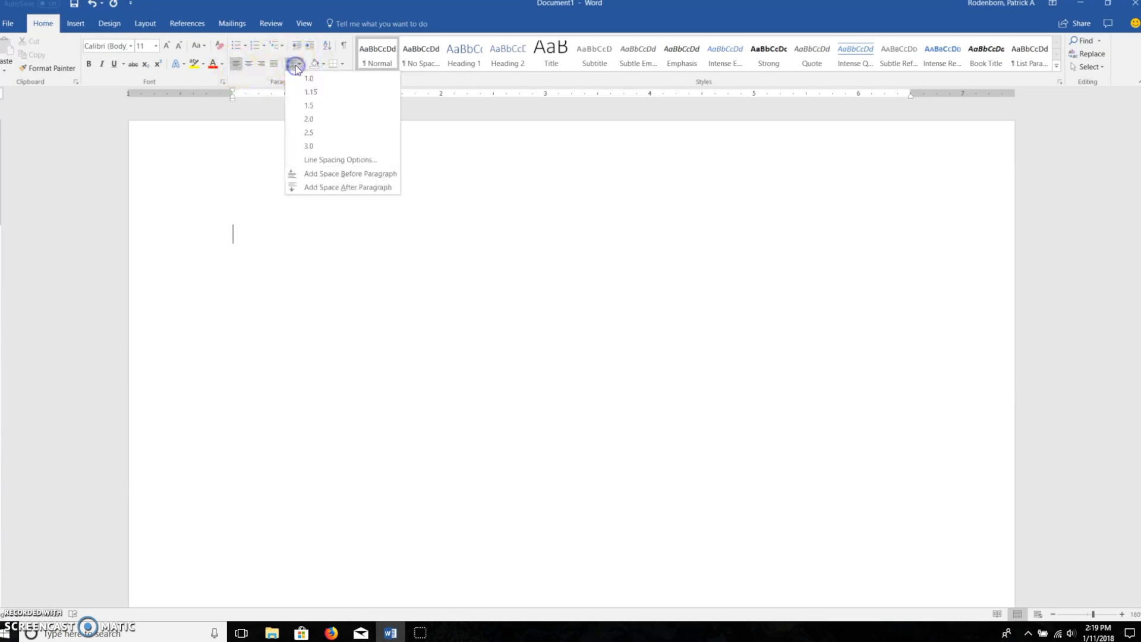
pyautogui.click(303, 119)
# - Set the document font to Times New Roman at size 12
pyautogui.click(130, 46)
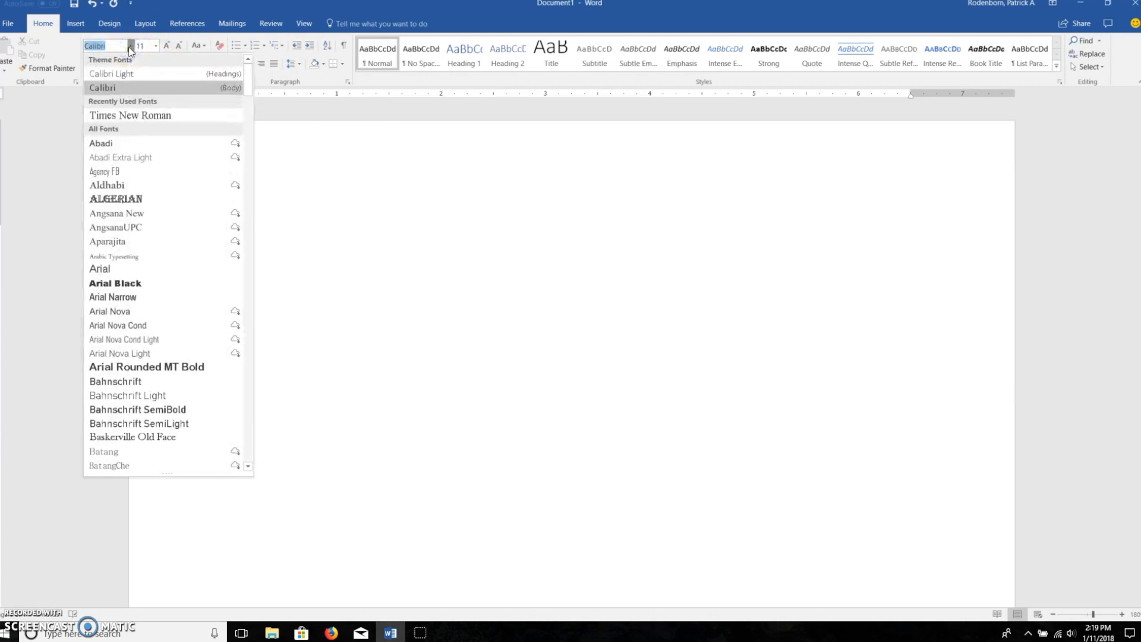
pyautogui.click(137, 116)
pyautogui.click(166, 45)
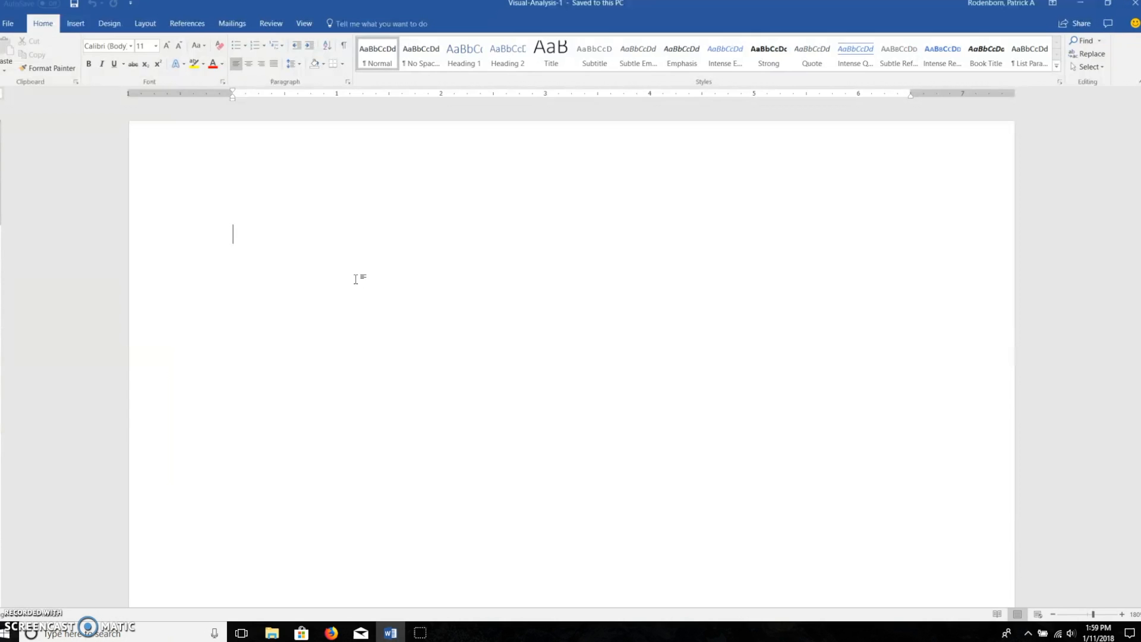
# - Enter the title page text on three separate lines: "Snappy Title Here", "Smart Student" and "State University"
pyautogui.write('Snappy Title ')
pyautogui.write('Here ')
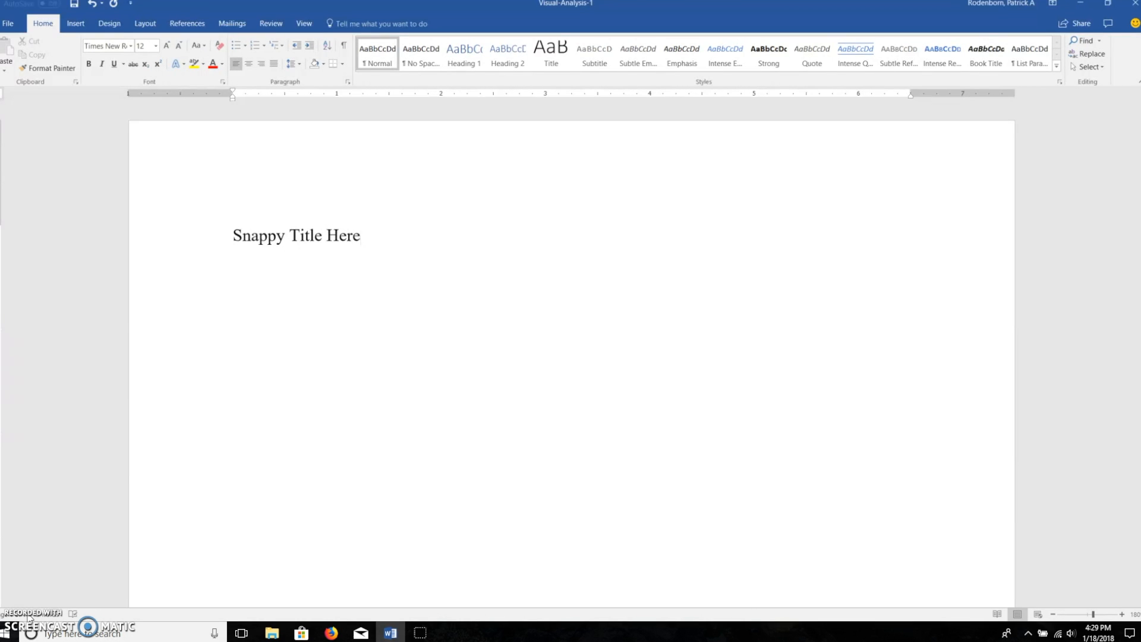
pyautogui.write('Smart Student')
pyautogui.press('Return')
pyautogui.write('State Universi')
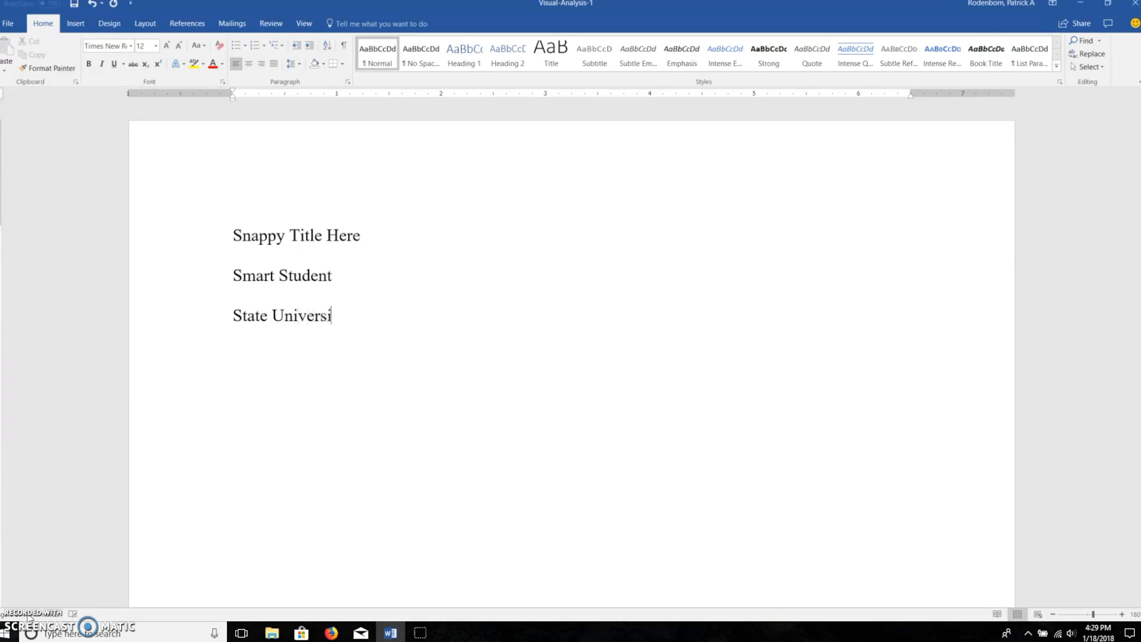
pyautogui.write('ty')
# - Center the three title page lines and lower them on the page with five blank lines above the title
pyautogui.moveTo(232, 233); pyautogui.dragTo(370, 322)
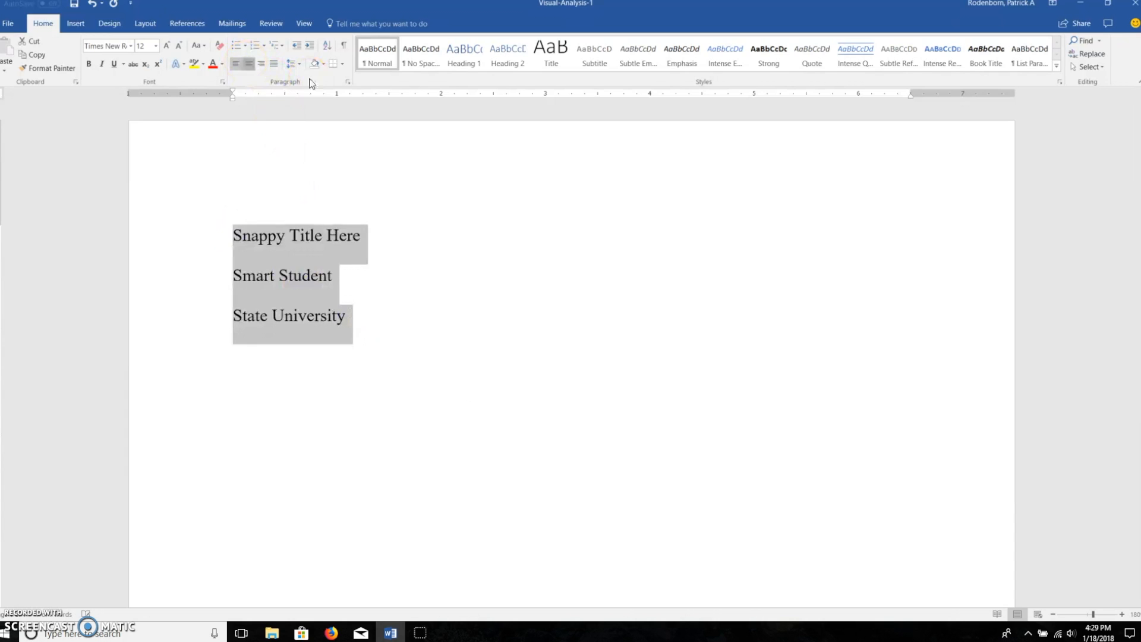
pyautogui.click(249, 63)
pyautogui.click(504, 240)
pyautogui.press('Return')
pyautogui.press('Return')
pyautogui.press('Return')
pyautogui.press('Return')
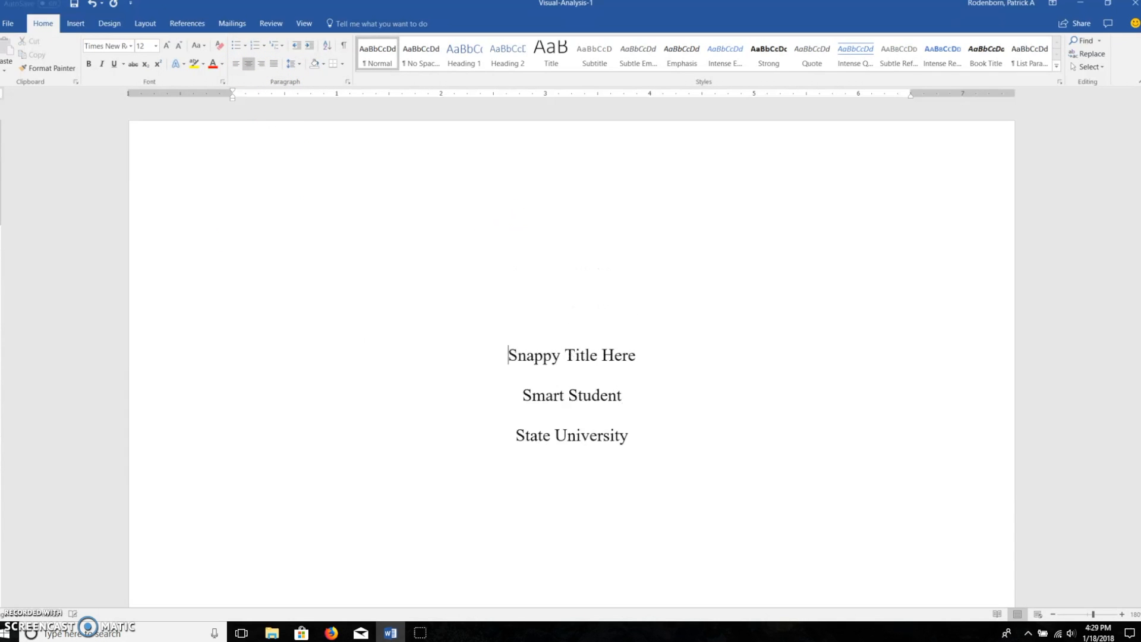
pyautogui.press('Return')
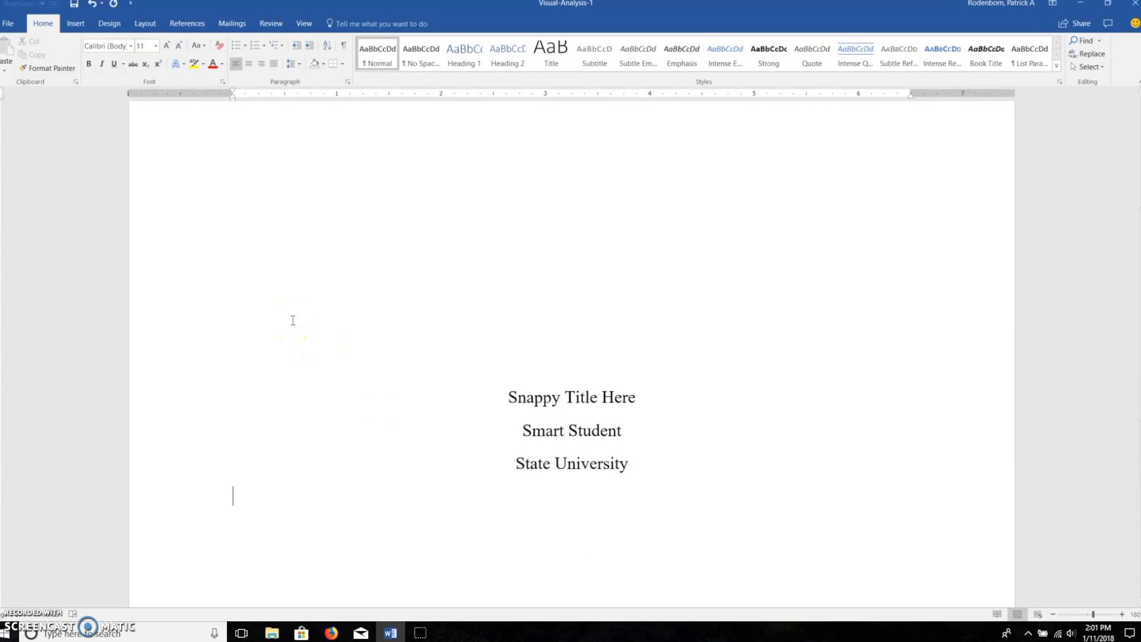
# - Insert a page break after the title page text and enter "Abstract" on the new page
pyautogui.click(376, 467)
pyautogui.click(76, 24)
pyautogui.click(57, 61)
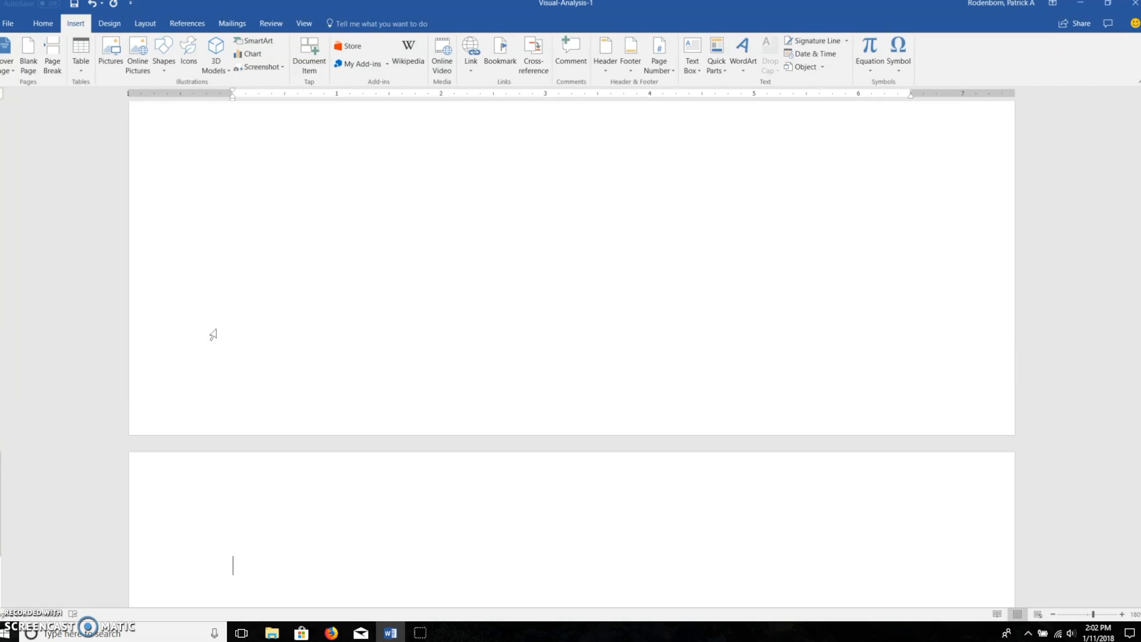
pyautogui.write('Abstract')
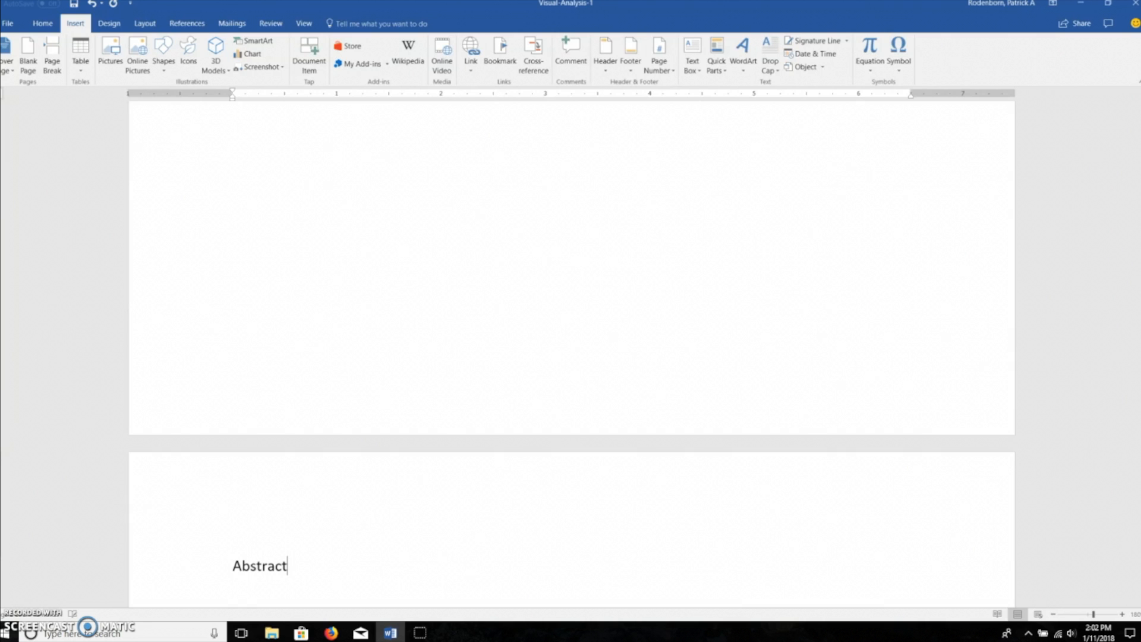
# - Format the "Abstract" heading as Times New Roman, size 12, and center it
pyautogui.click(214, 563)
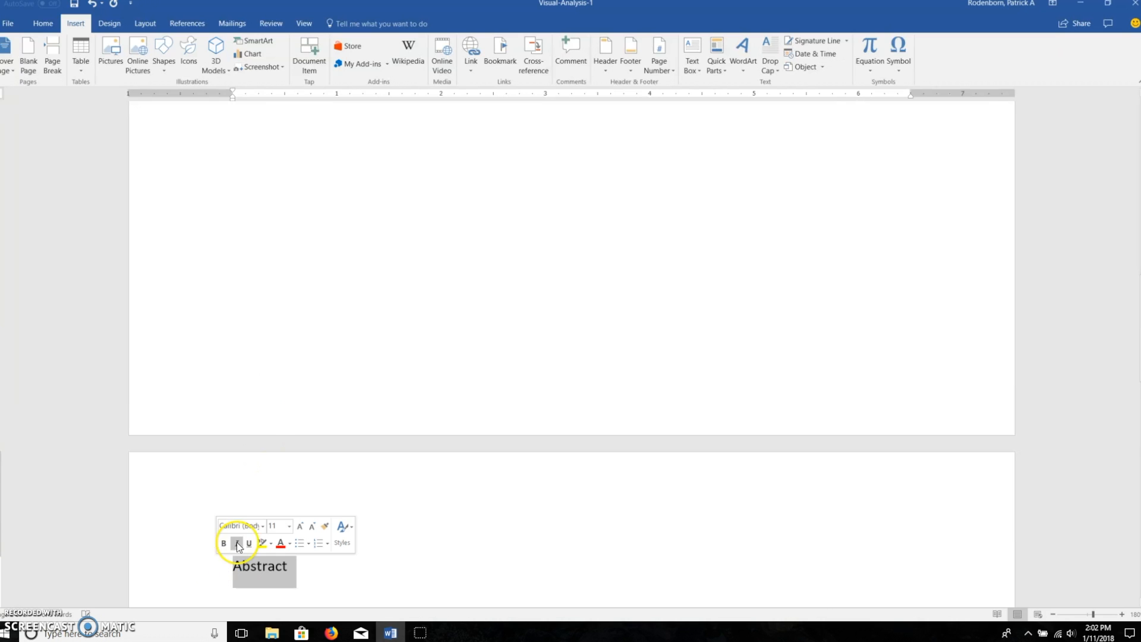
pyautogui.click(274, 525)
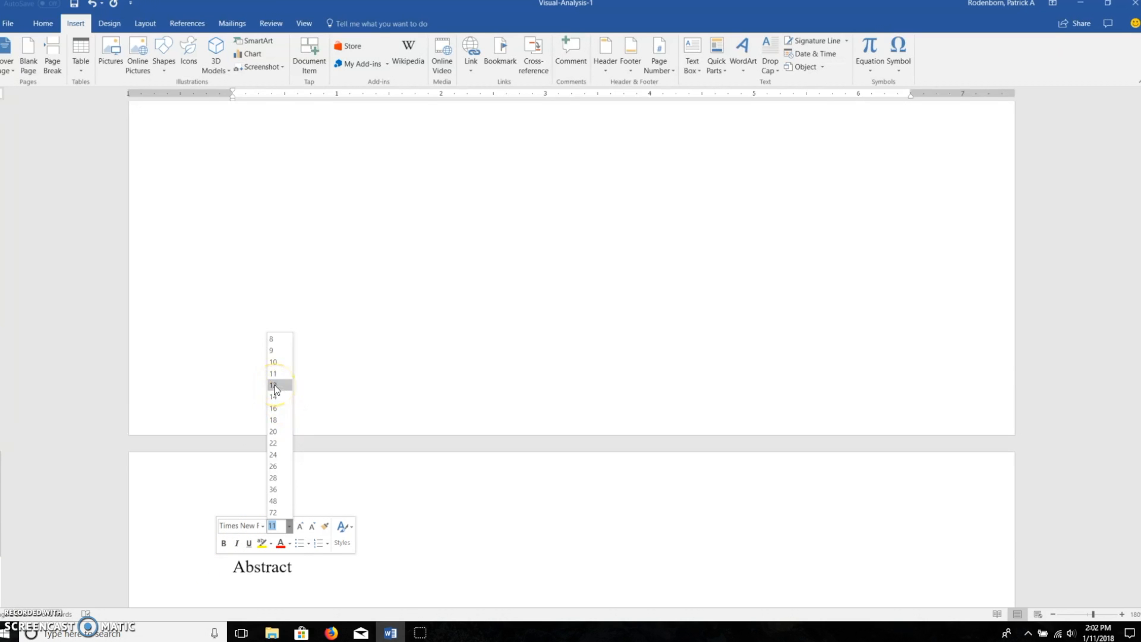
pyautogui.click(275, 385)
pyautogui.click(43, 23)
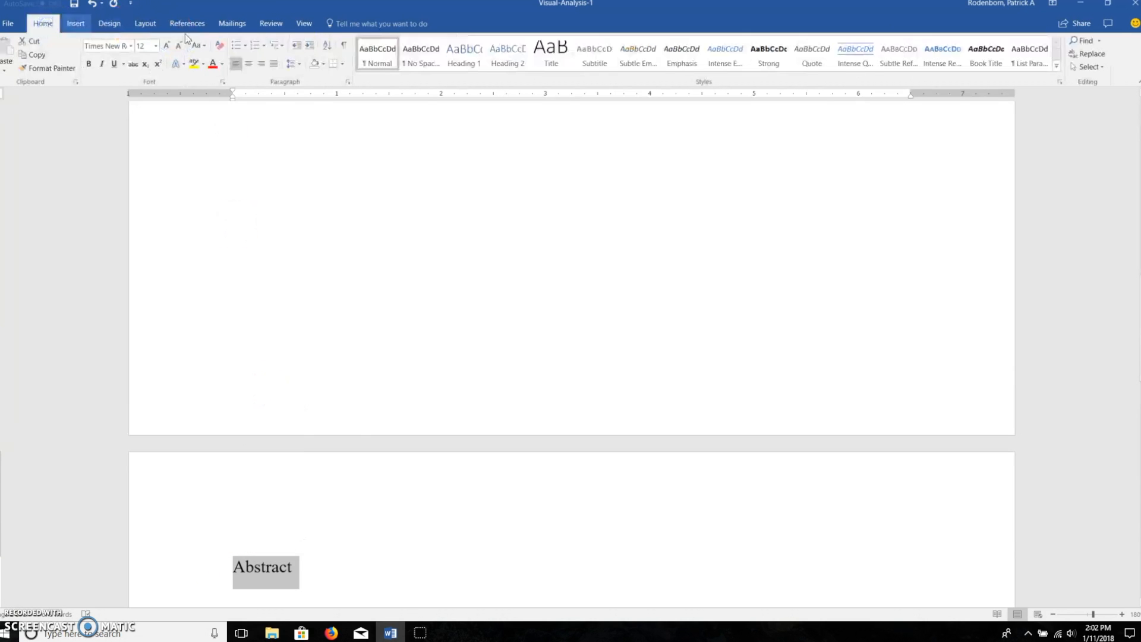
pyautogui.click(248, 63)
# - Start a new left-aligned line below the "Abstract" heading
pyautogui.click(583, 587)
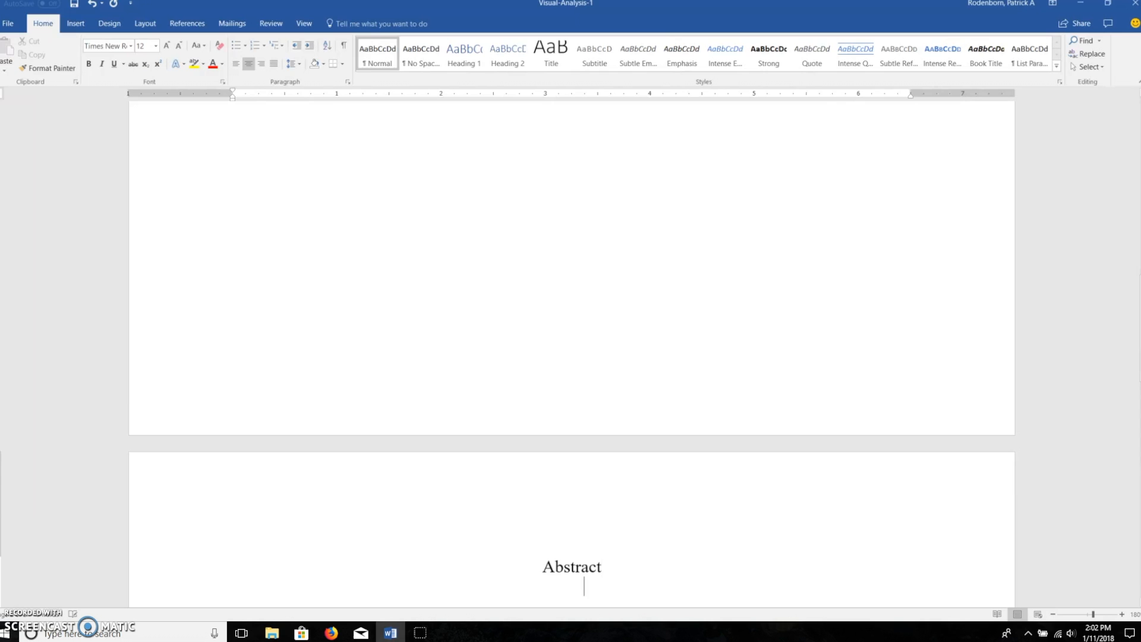
pyautogui.press('Return')
pyautogui.click(236, 64)
pyautogui.scroll(-2, 268, 280)
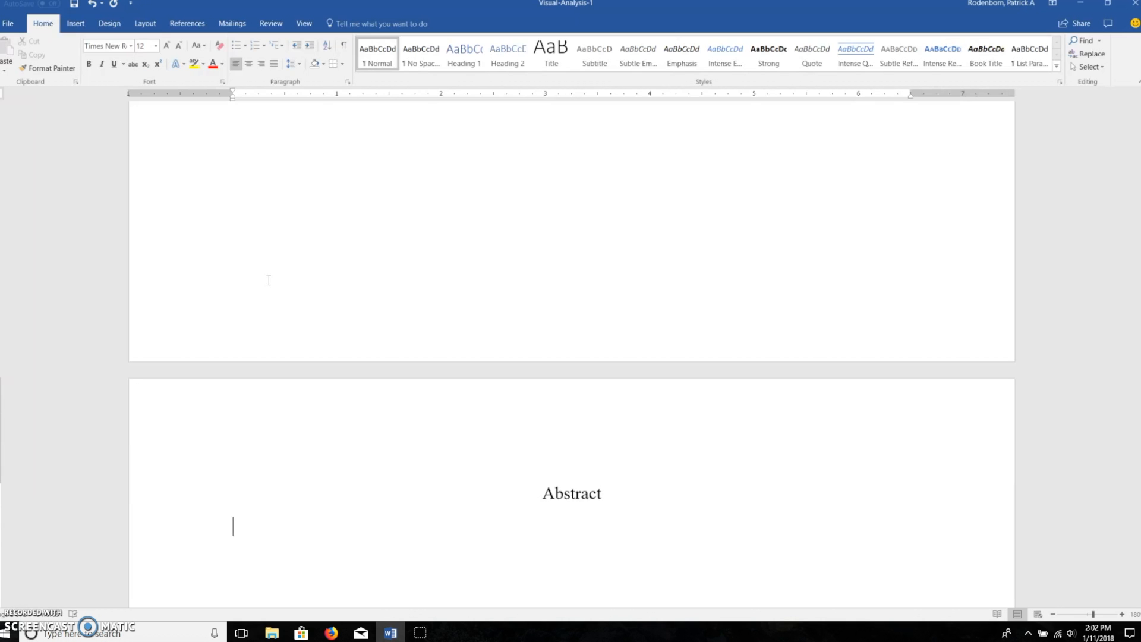
# - Insert a page break below the "Abstract" heading and enter "Snappy Title" on the new page
pyautogui.click(563, 547)
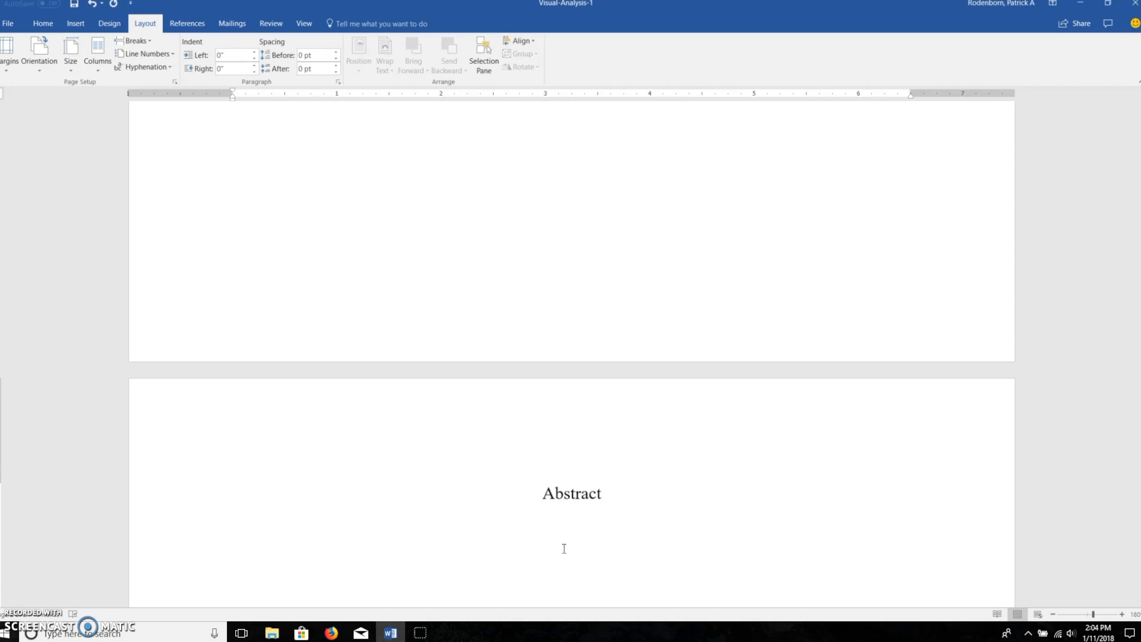
pyautogui.click(75, 24)
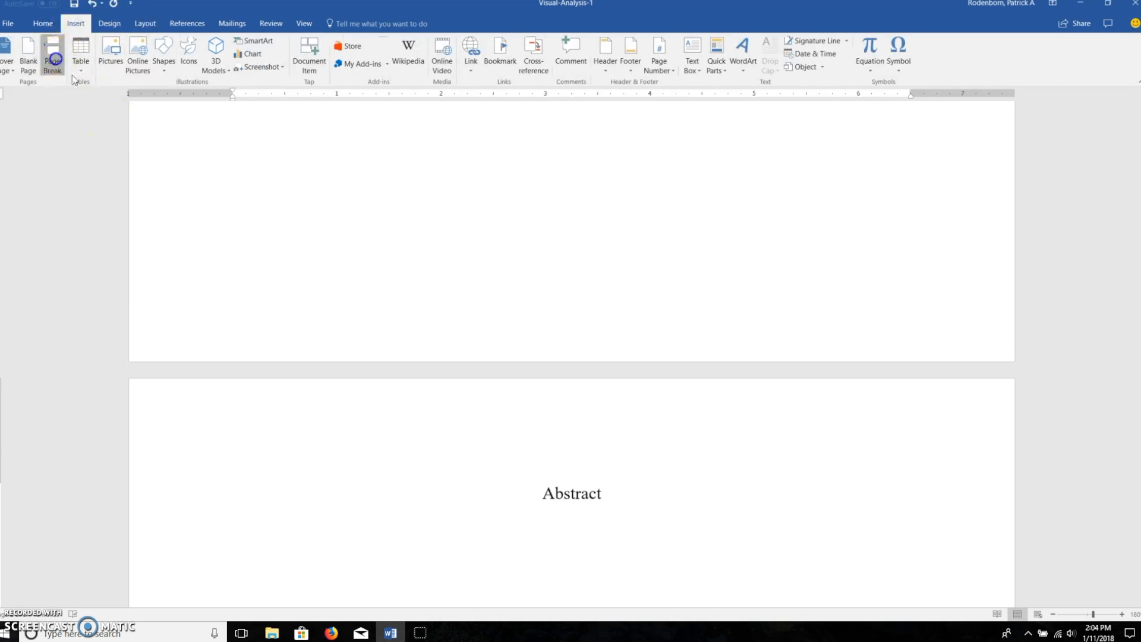
pyautogui.click(54, 59)
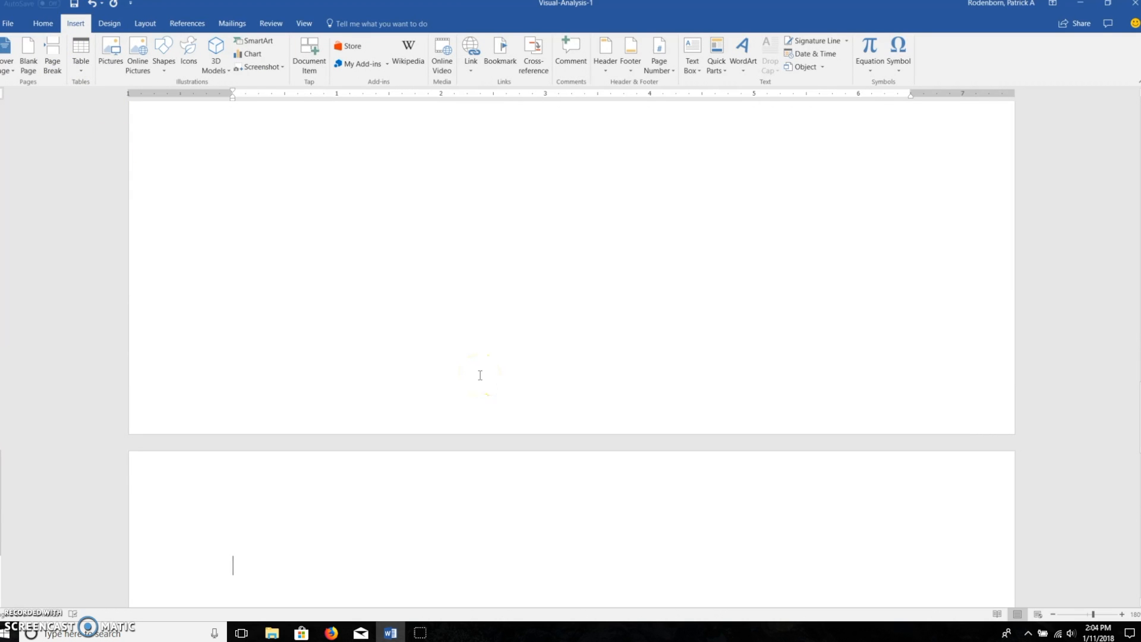
pyautogui.write('Snappy Title')
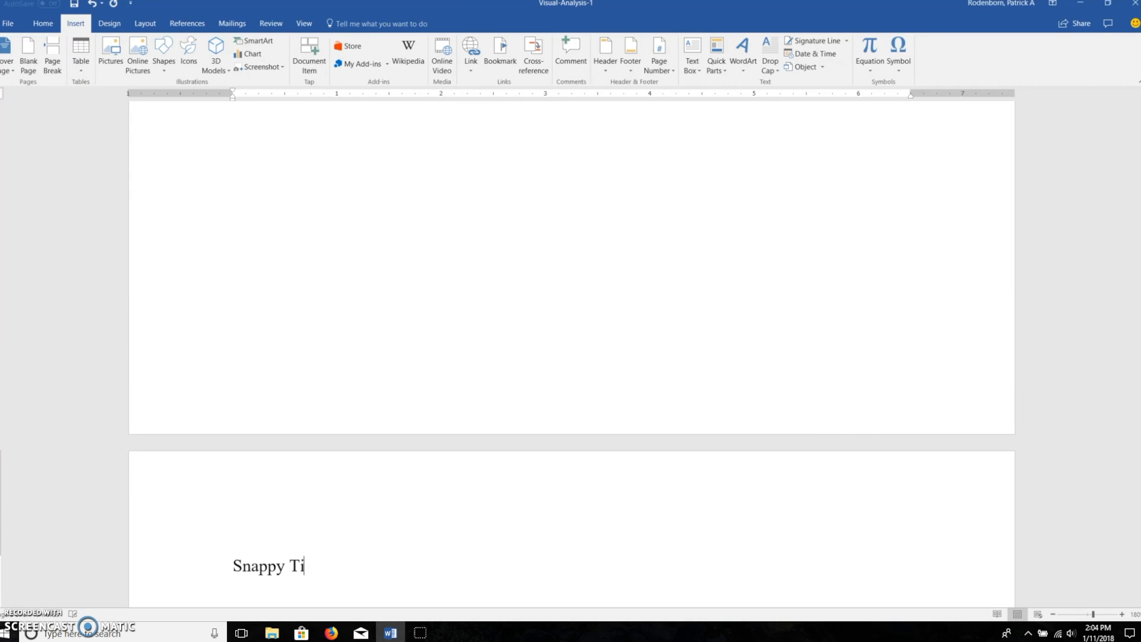
# - Center the "Snappy Title" heading on the third page
pyautogui.moveTo(325, 560); pyautogui.dragTo(240, 556)
pyautogui.click(43, 23)
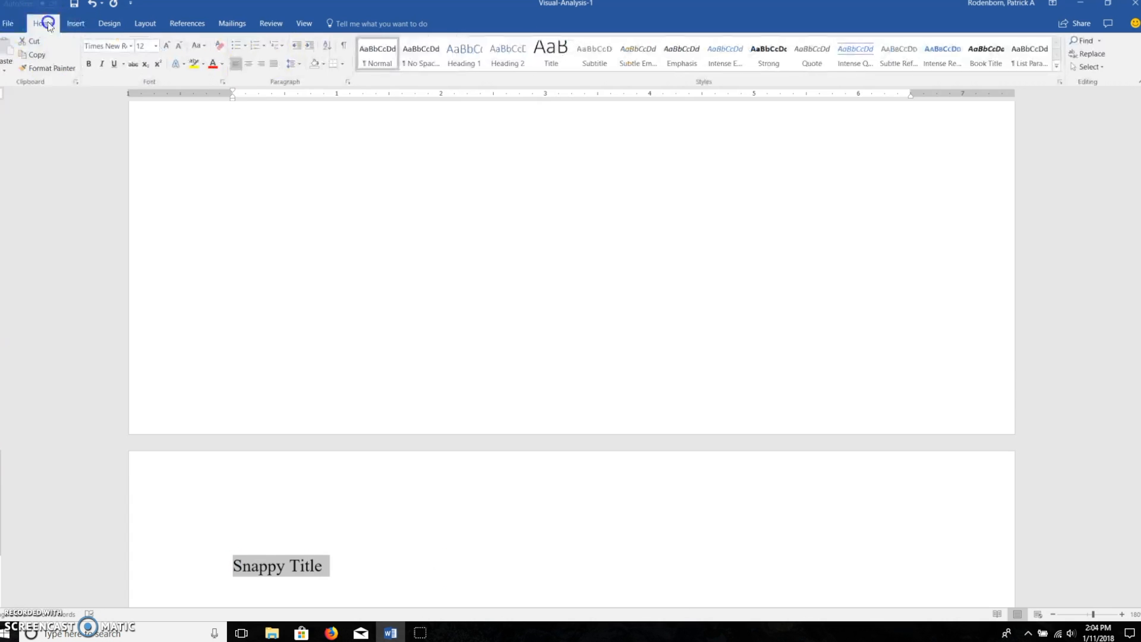
pyautogui.click(248, 64)
pyautogui.scroll(-2, 618, 511)
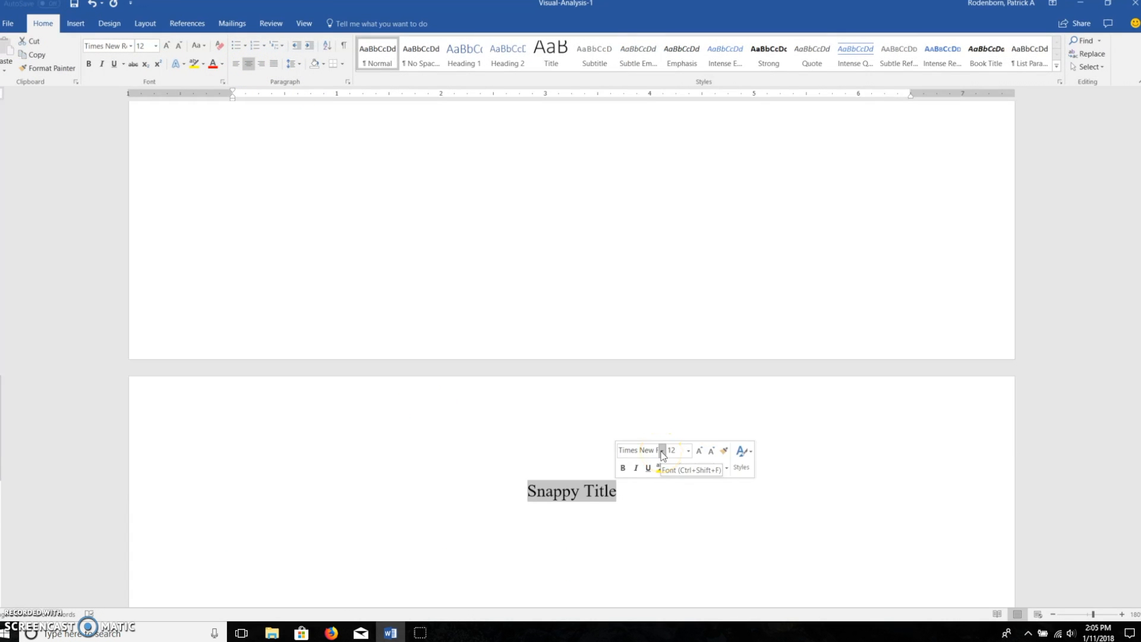
pyautogui.click(145, 24)
# - Add a left-aligned paragraph with an indented first line below "Snappy Title" reading "My paper begins here."
pyautogui.press('End')
pyautogui.press('Return')
pyautogui.click(43, 24)
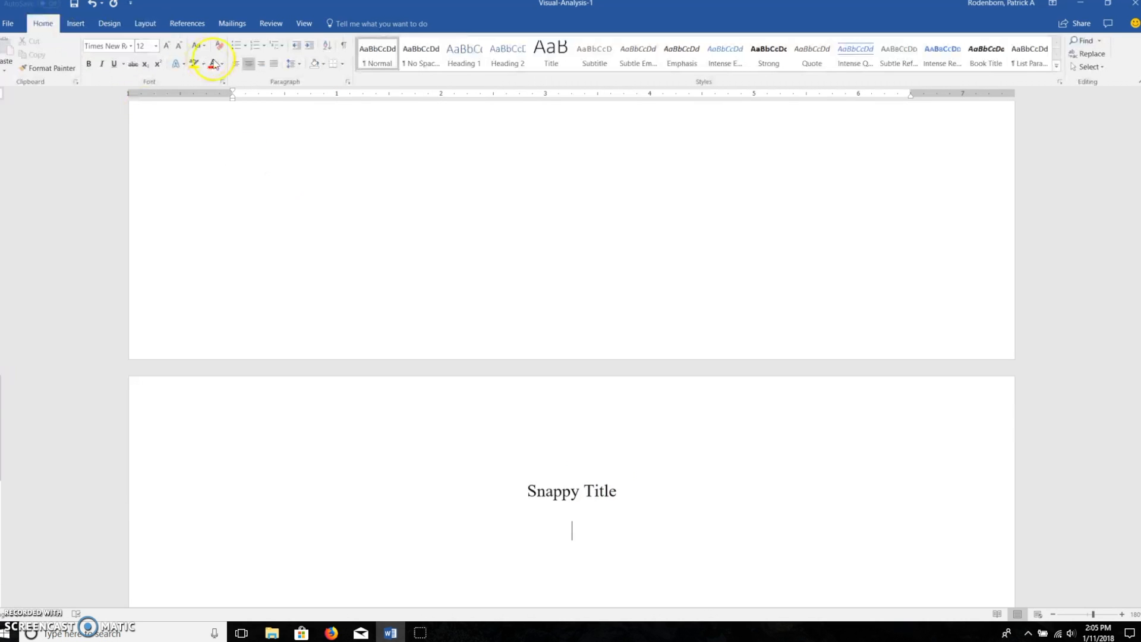
pyautogui.click(235, 64)
pyautogui.press('Tab')
pyautogui.write('My paper begins here.')
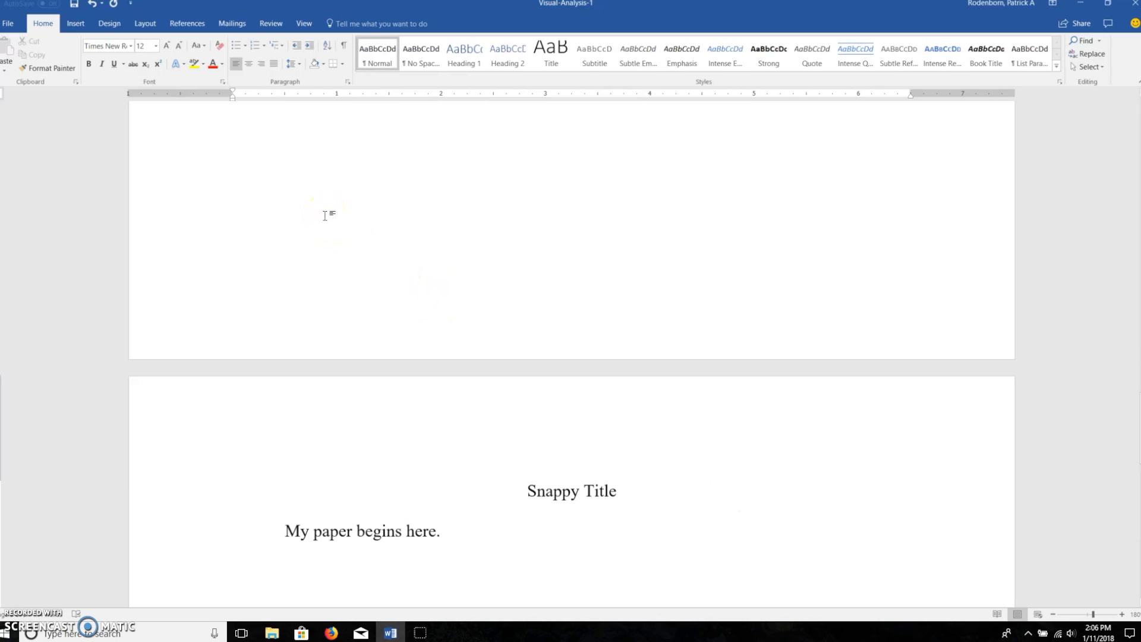
# - Insert page numbers at the top of the page using the Plain Number 3 style
pyautogui.click(75, 23)
pyautogui.click(660, 64)
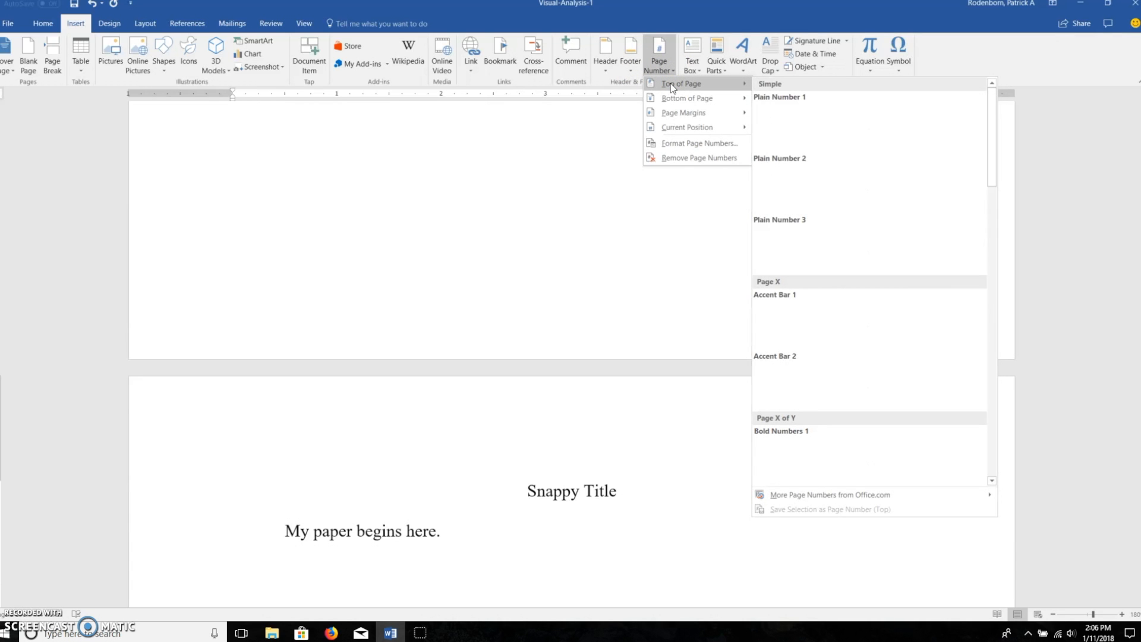
pyautogui.click(740, 87)
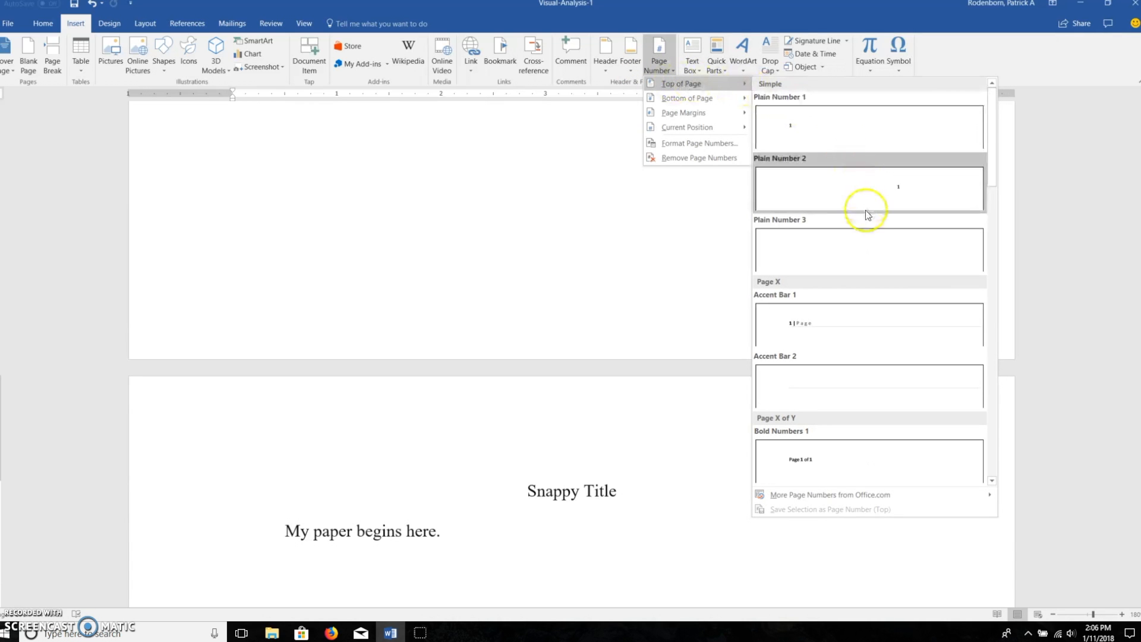
pyautogui.click(877, 248)
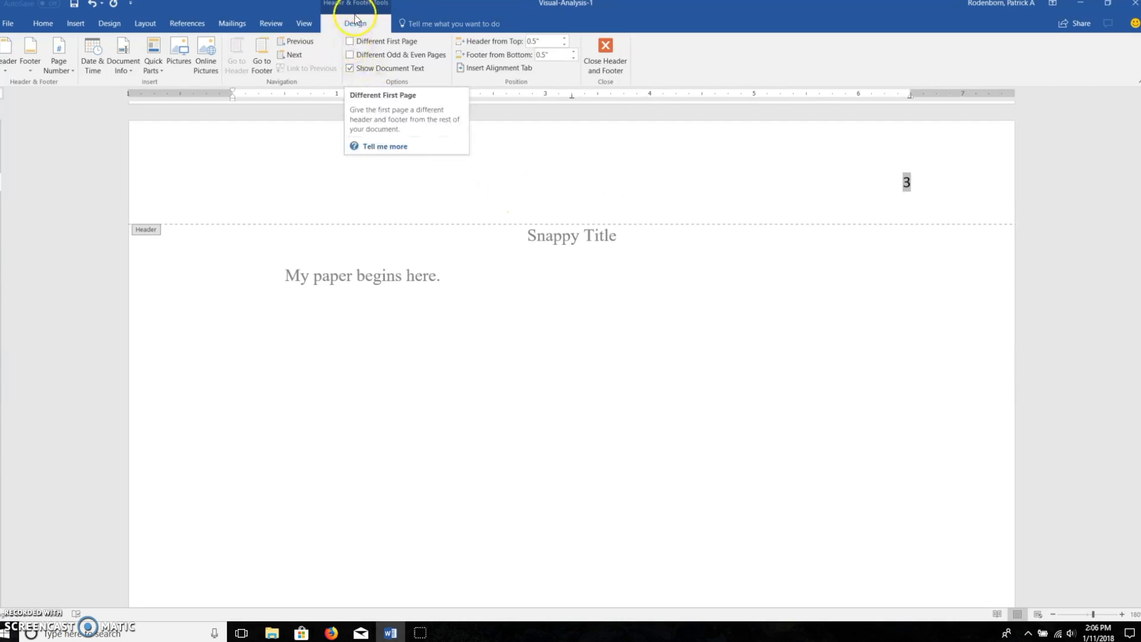
# - Turn on a different first page header and enter "SNAPPY TITLE" before the page number in the header
pyautogui.click(351, 42)
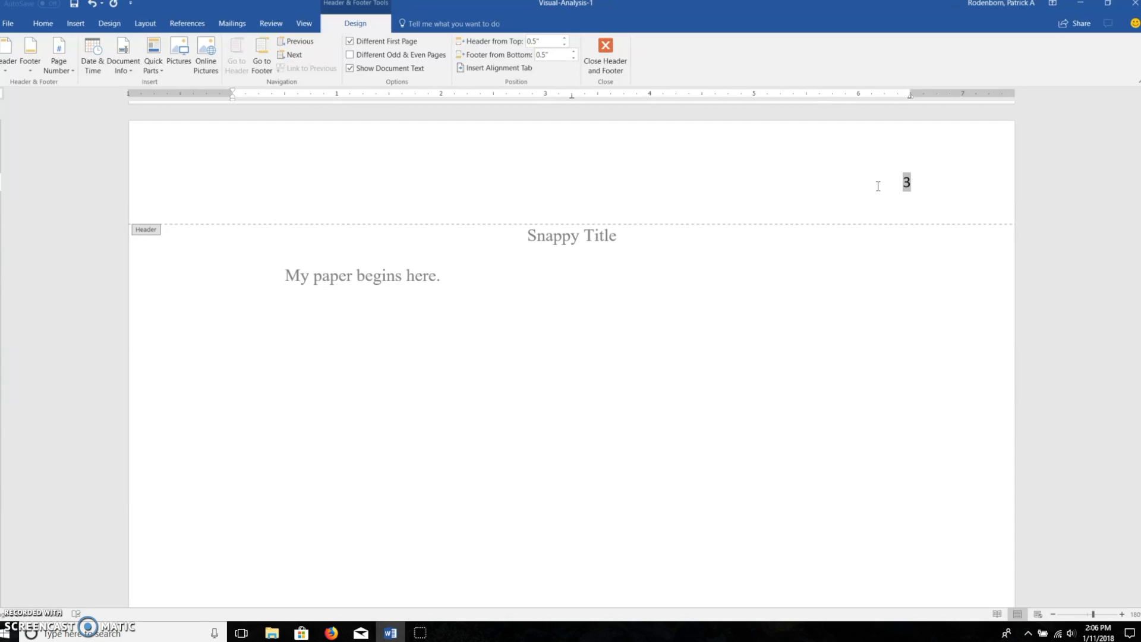
pyautogui.press('capslock')
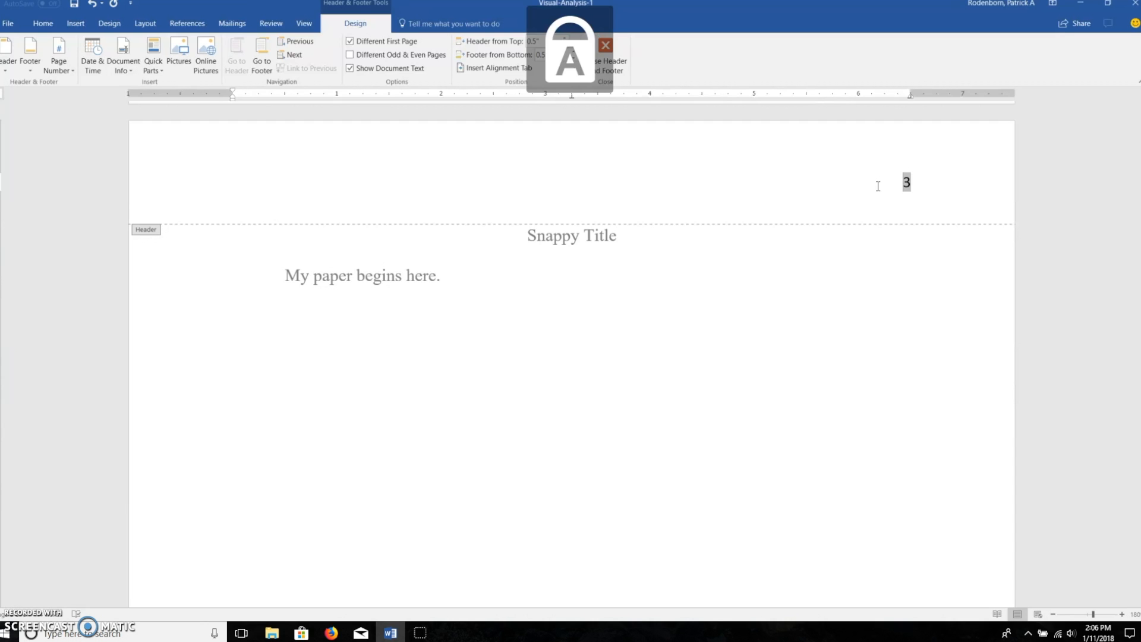
pyautogui.write('SNAPPY TITLE')
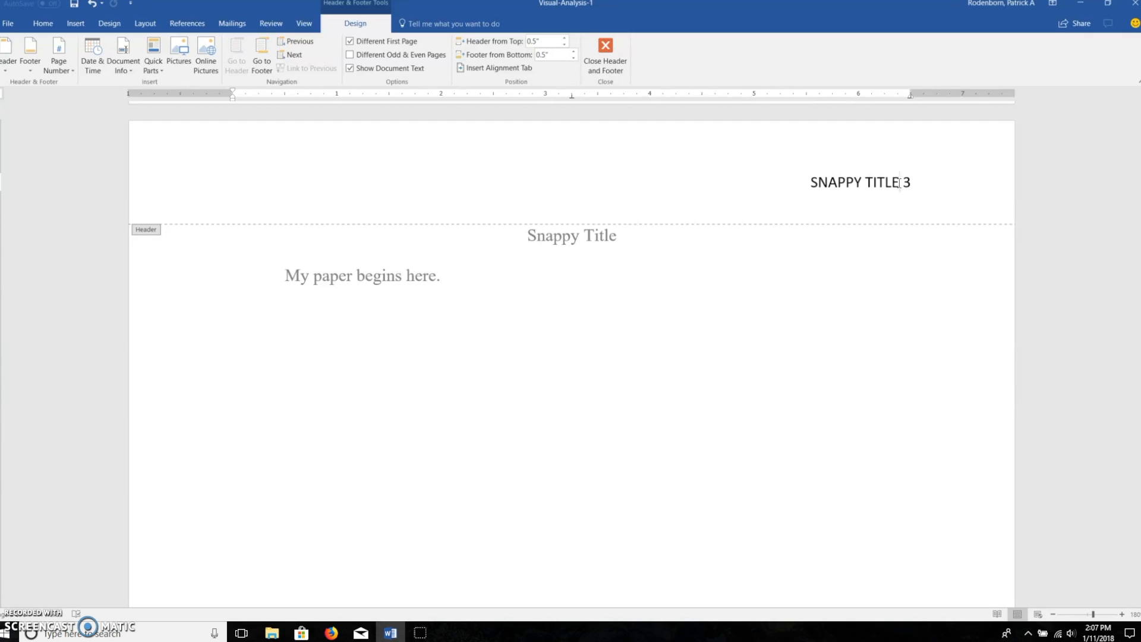
# - Set the header's "SNAPPY TITLE" text and page number to Times New Roman, size 12
pyautogui.moveTo(914, 182); pyautogui.dragTo(826, 184)
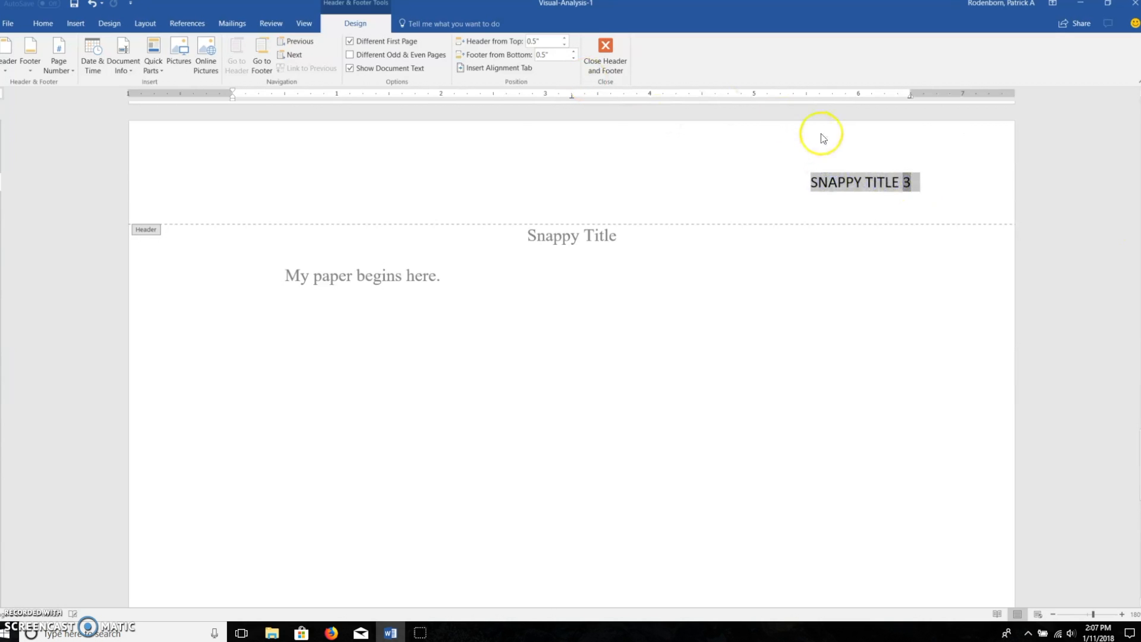
pyautogui.click(43, 24)
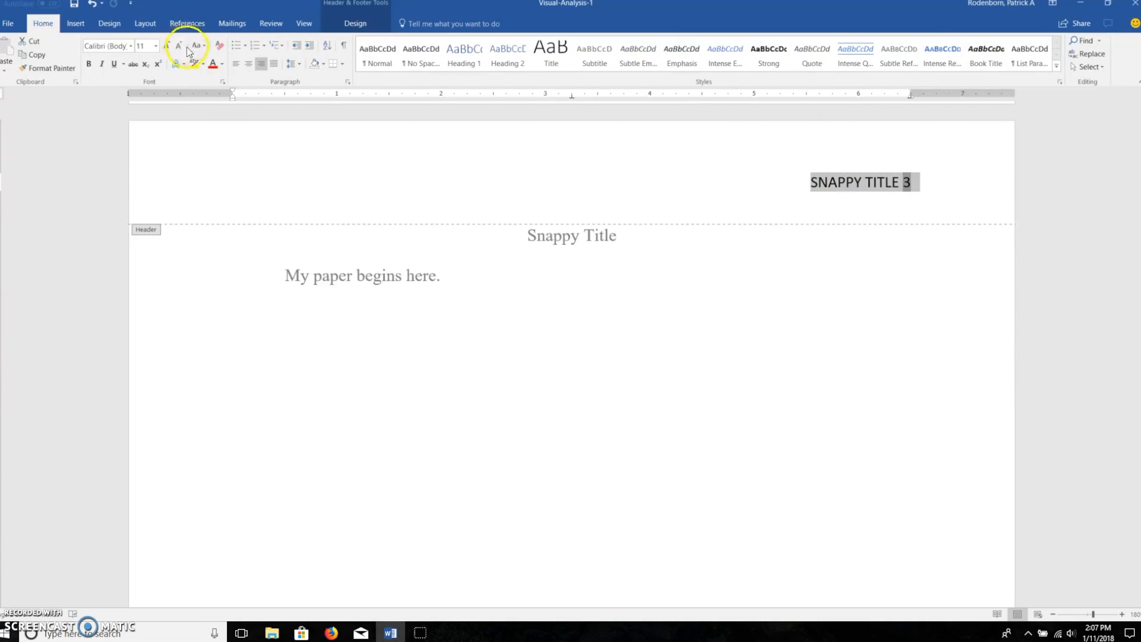
pyautogui.click(131, 47)
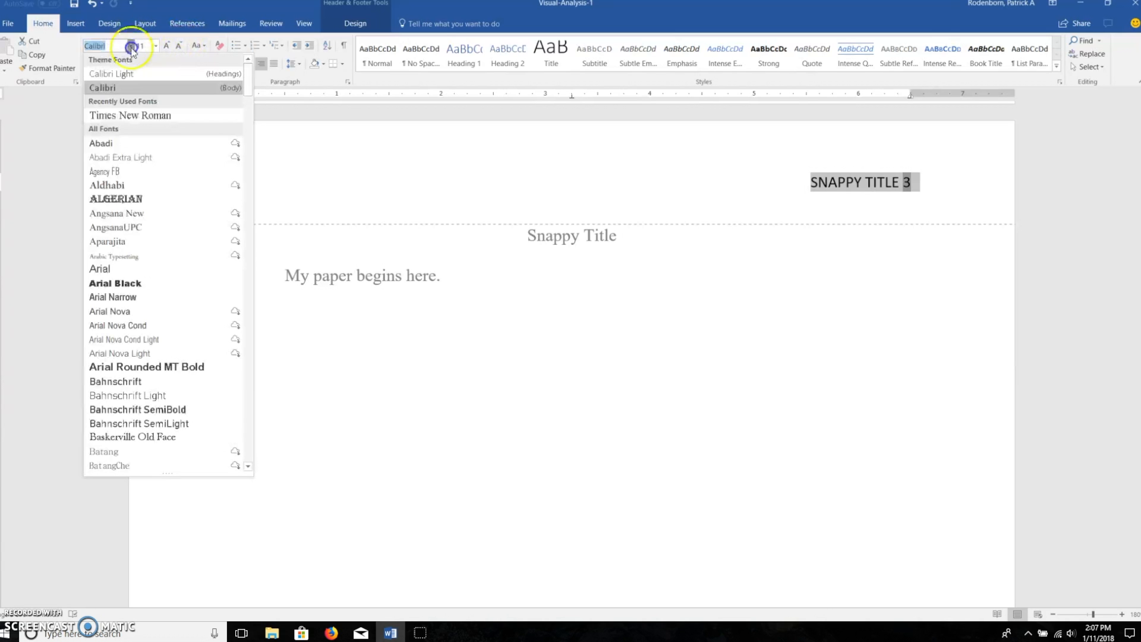
pyautogui.click(141, 114)
# - Tab the header's page number apart from "SNAPPY TITLE" so the title sits at the left margin, and return to the document body
pyautogui.click(905, 183)
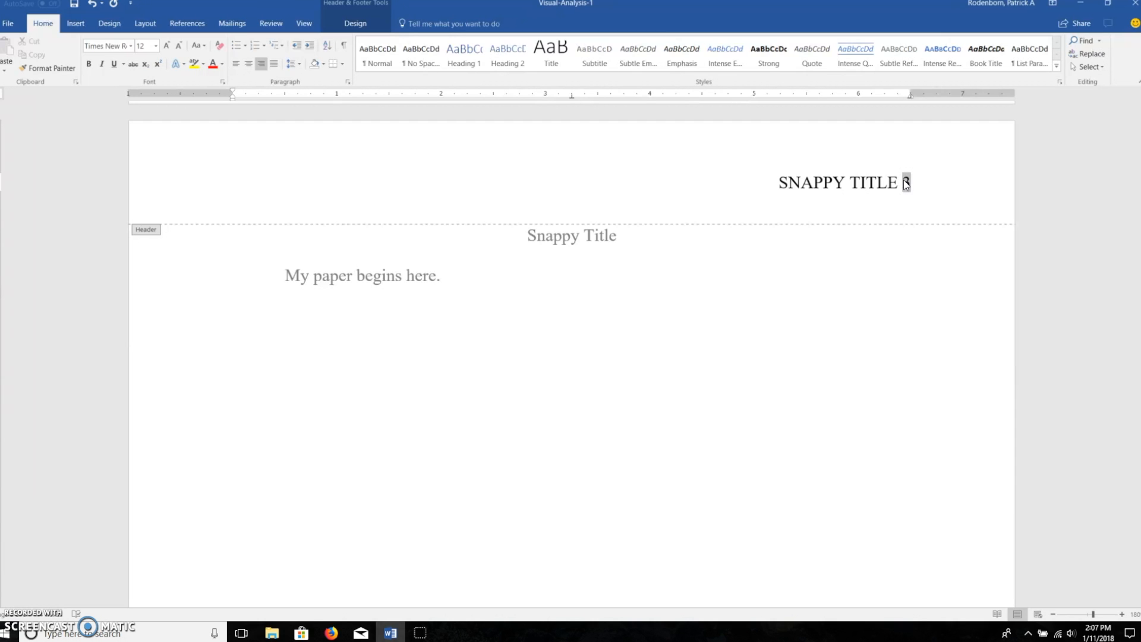
pyautogui.press('Tab')
pyautogui.press('Tab')
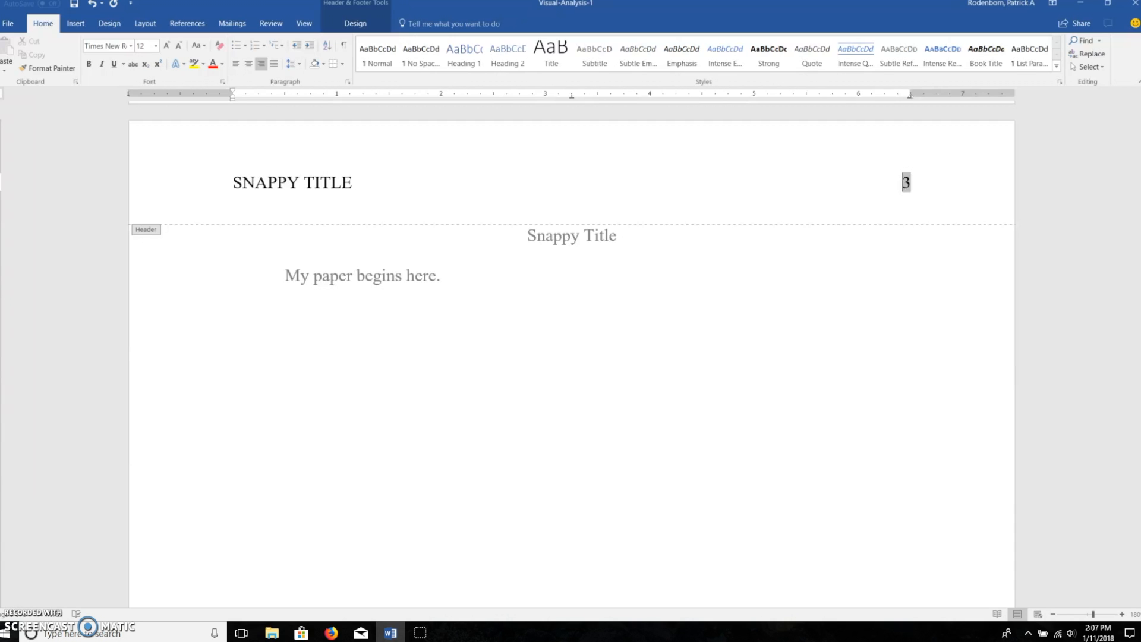
pyautogui.doubleClick(787, 293)
# - Enter "Running head: SNAPPY TITLE HERE" before the page number in the first page header, with the text at the left margin
pyautogui.scroll(-15, 788, 293)
pyautogui.scroll(15, 787, 293)
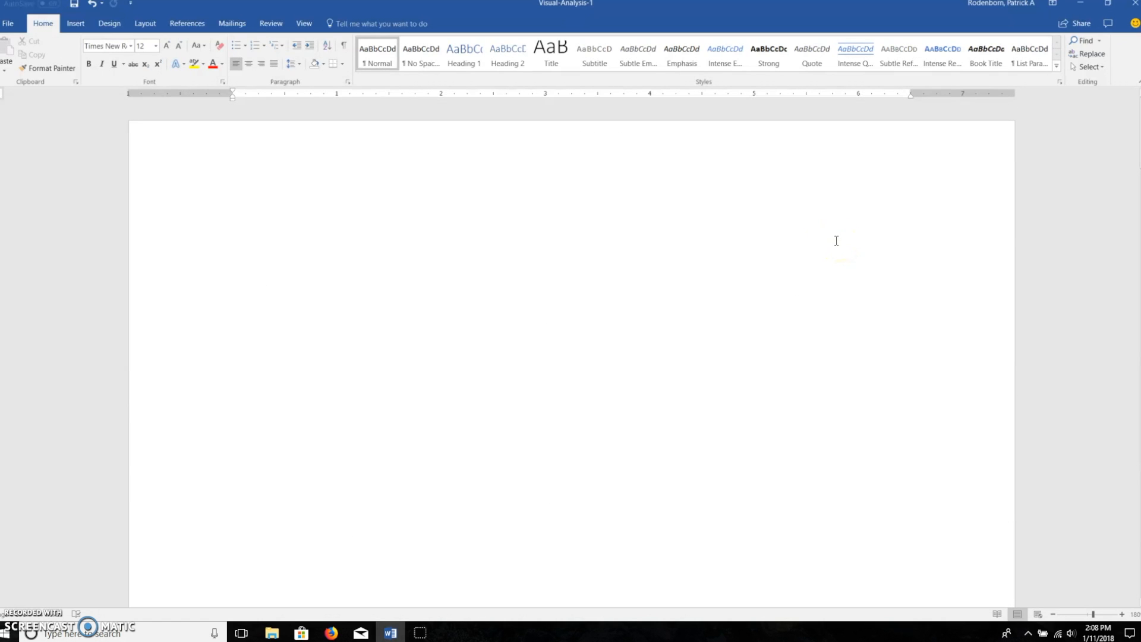
pyautogui.doubleClick(844, 187)
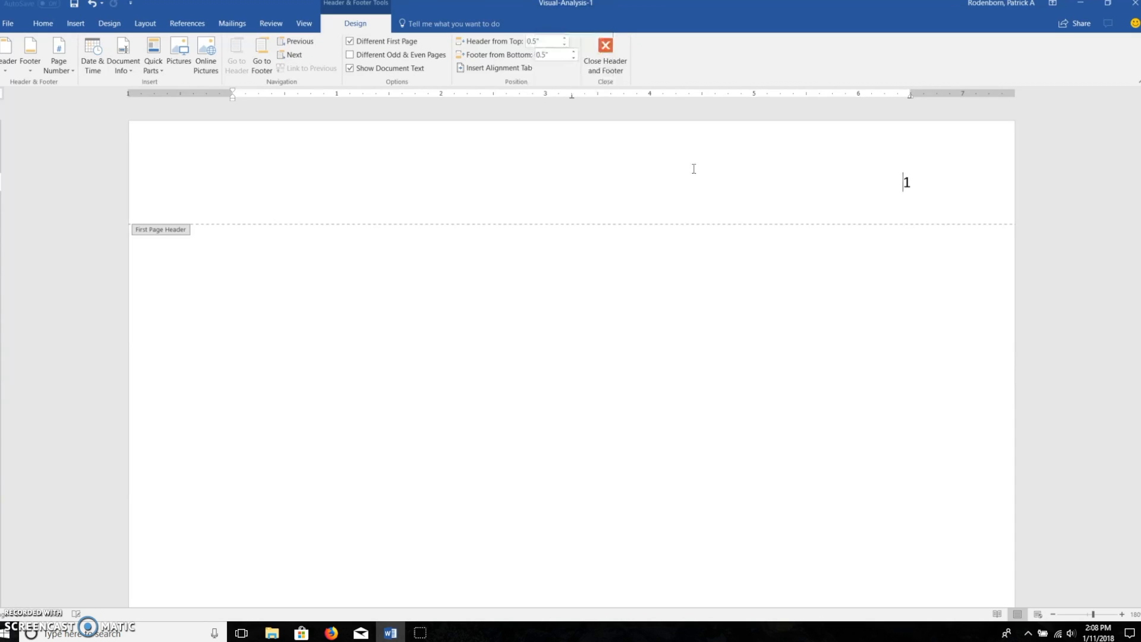
pyautogui.write('Running head:')
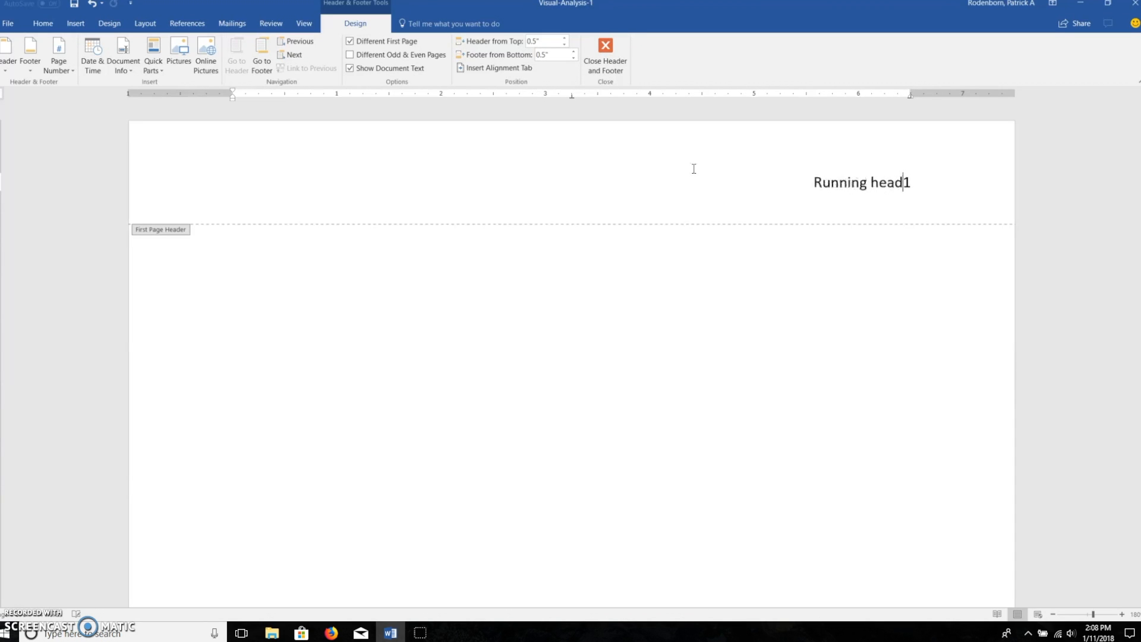
pyautogui.write(' SNAPPY')
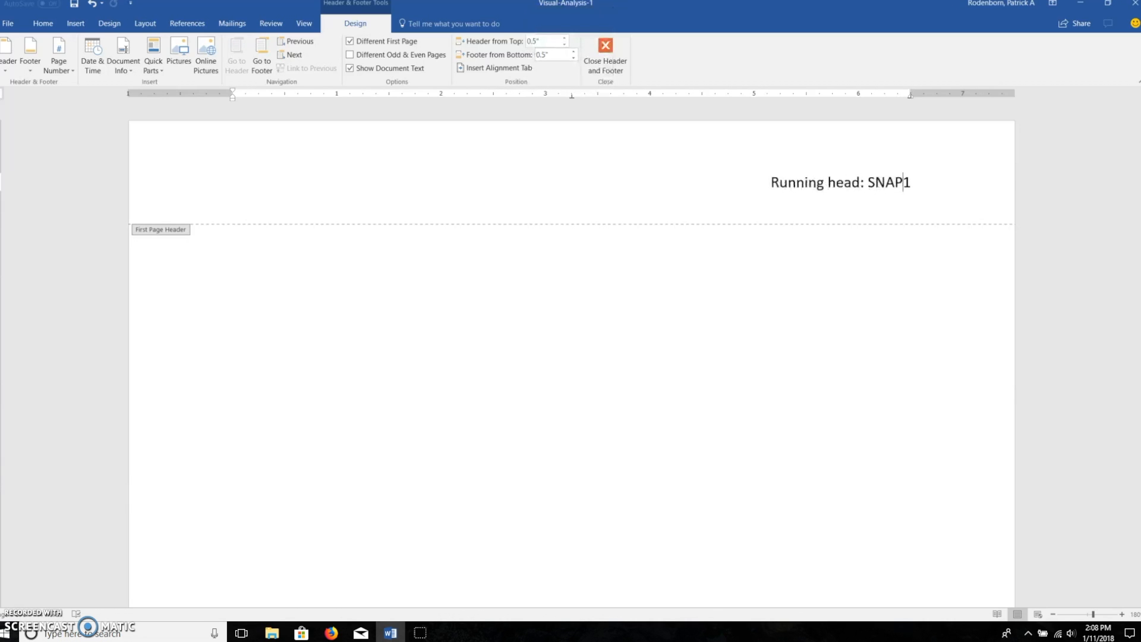
pyautogui.write('TITLE HERE')
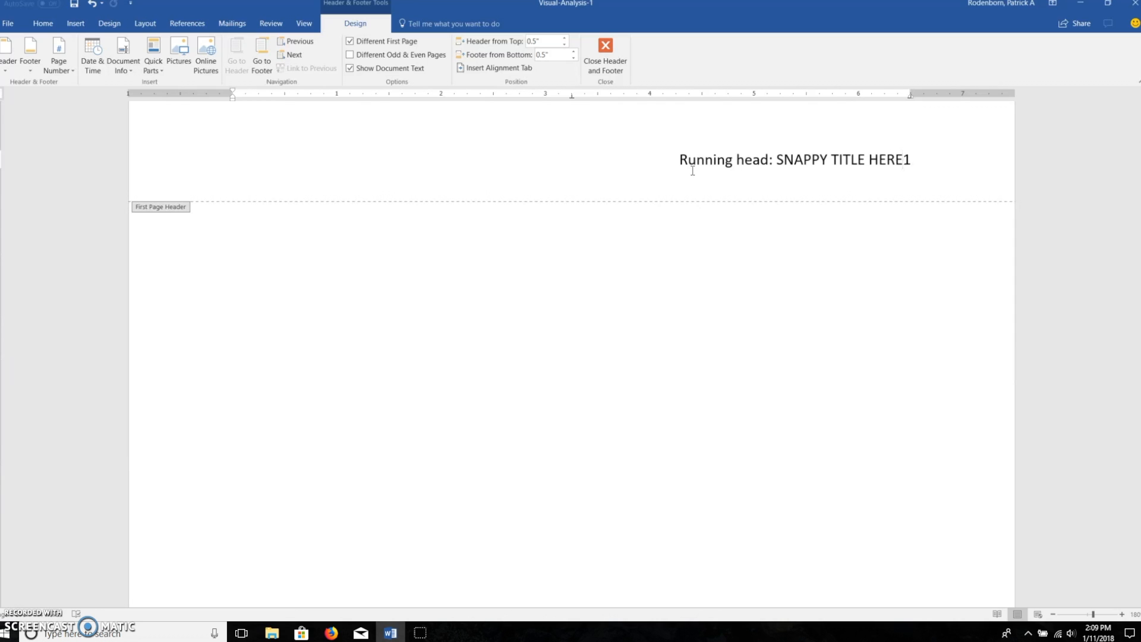
# - Select the entire running head line in the first page header, including the page number
pyautogui.moveTo(915, 159); pyautogui.dragTo(231, 158)
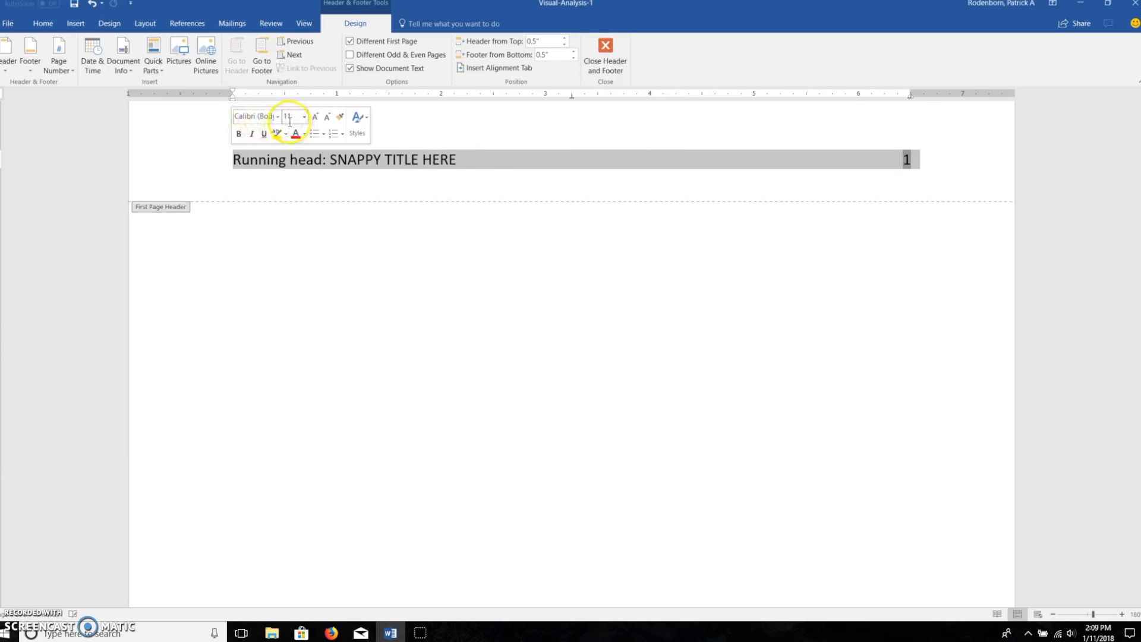